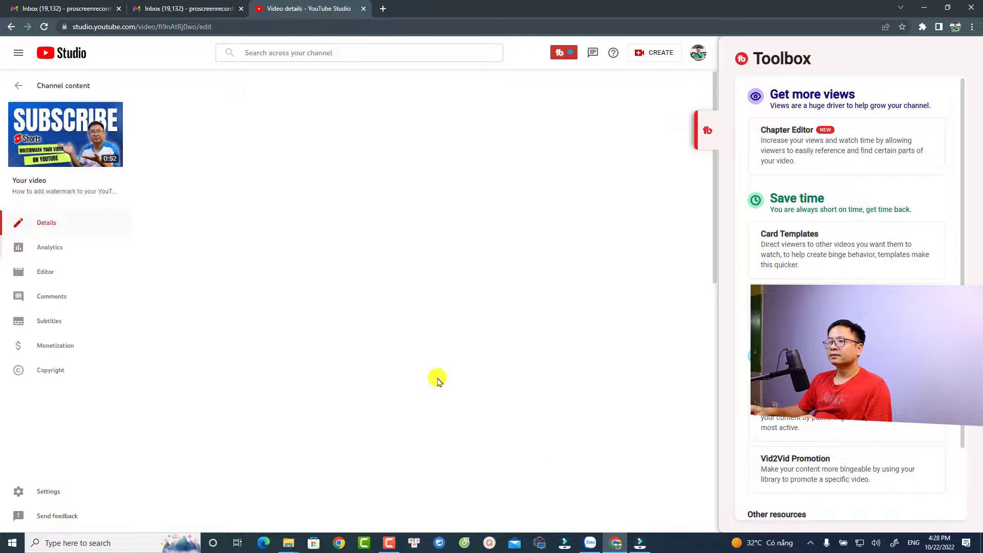
pyautogui.scroll(-2, 429, 358)
pyautogui.scroll(-10, 447, 373)
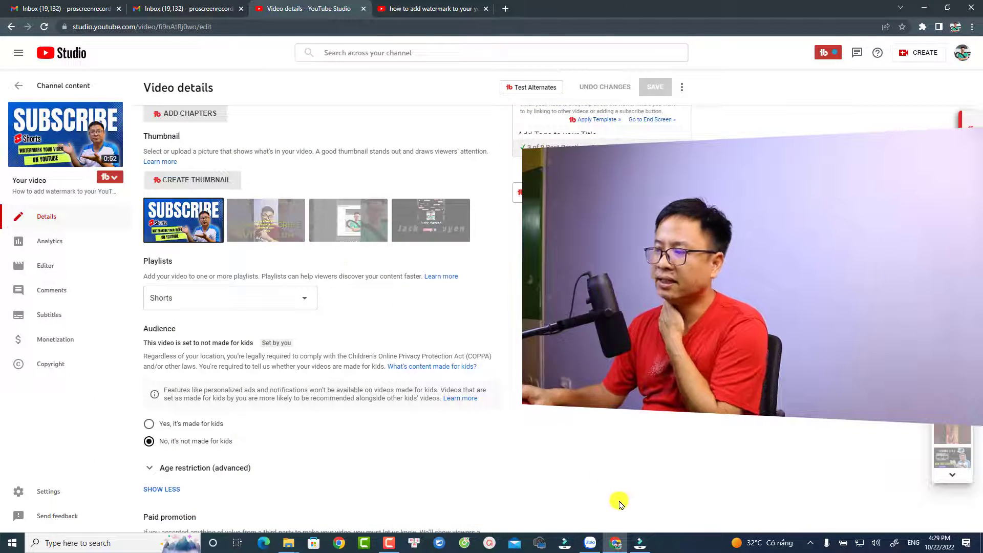
# - Switch to Wondershare Filmora and open the recent project Mi tom bo.wfp
pyautogui.click(640, 544)
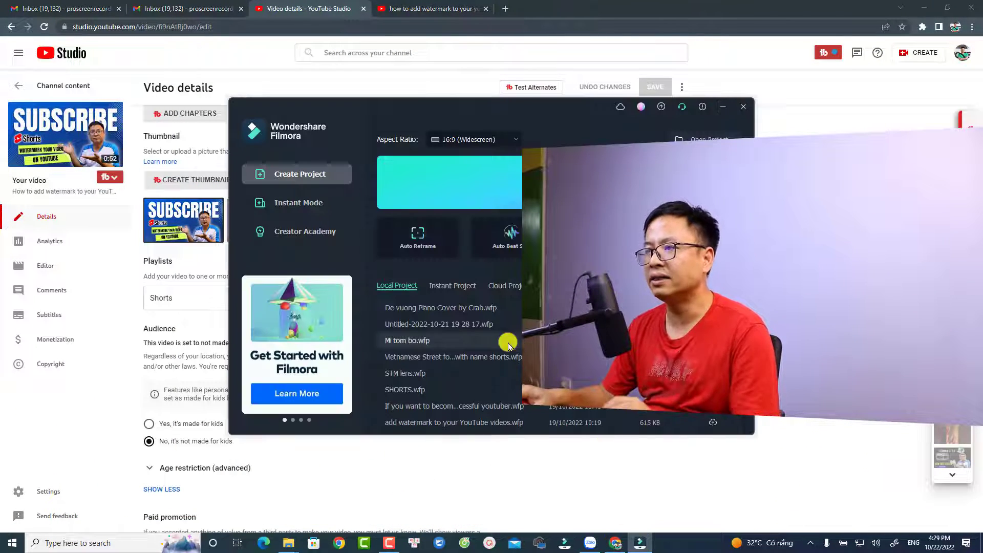
pyautogui.doubleClick(408, 341)
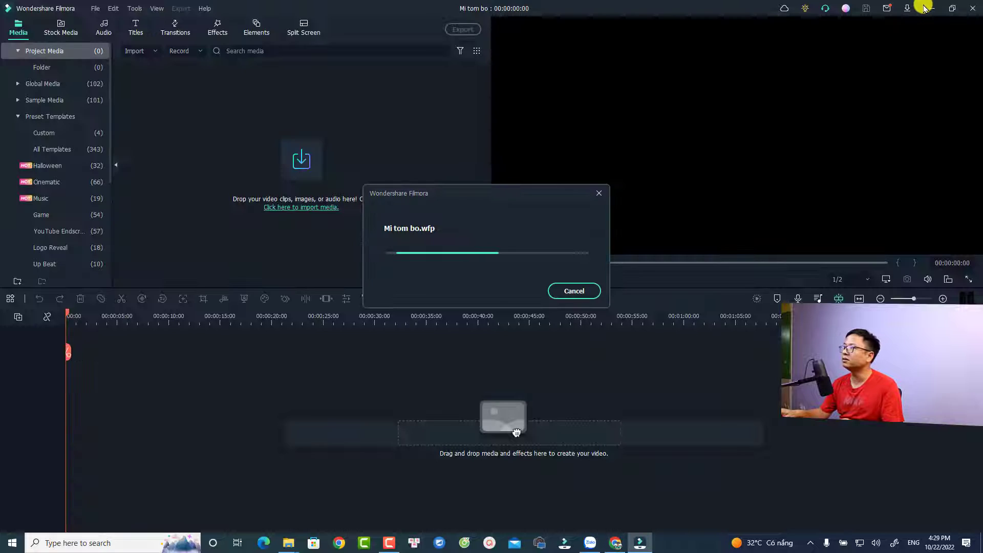
pyautogui.click(585, 287)
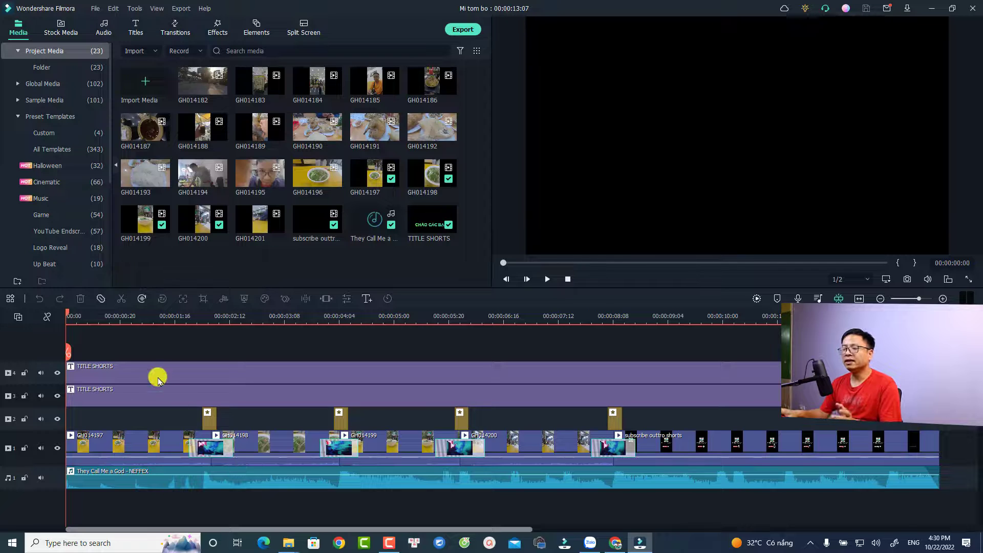
# - Mute the music track and play the opening of the video for a preview
pyautogui.click(40, 479)
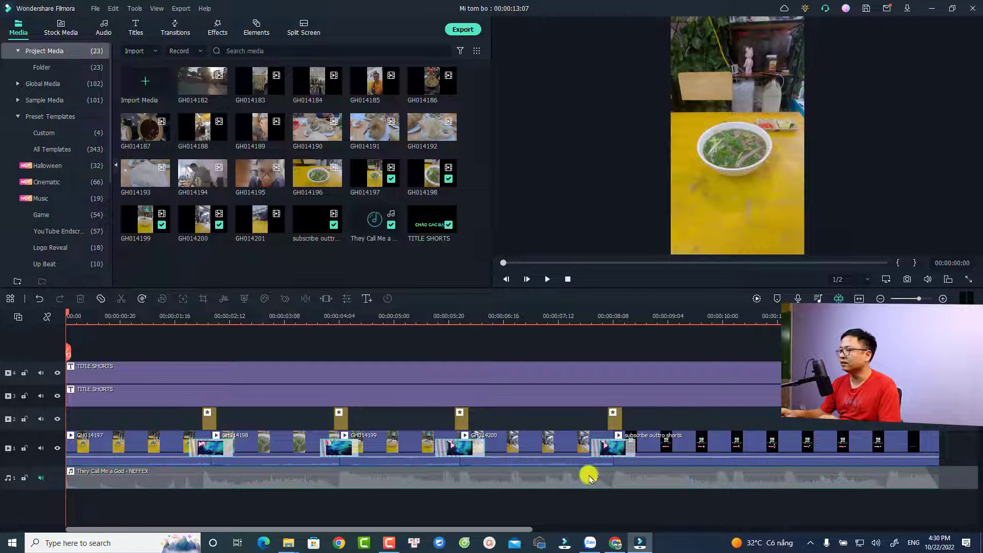
pyautogui.press('space')
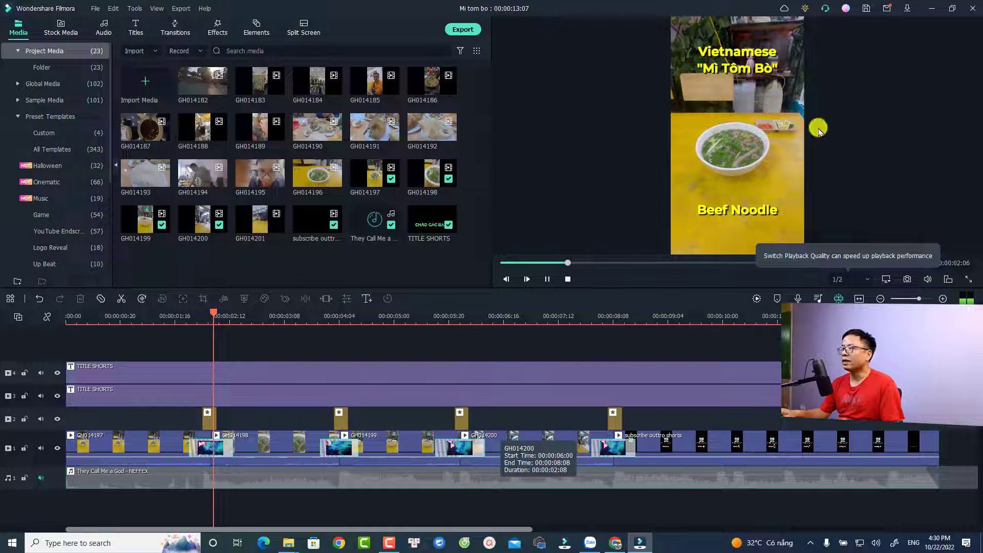
pyautogui.press('space')
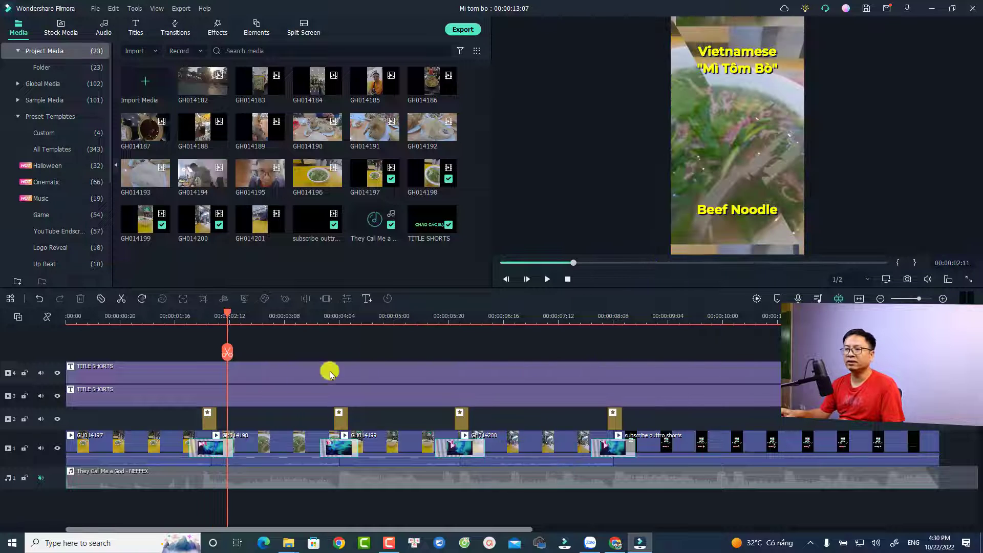
# - Examine the two TITLE SHORTS clips and the text settings of the titles over the video, leaving them as they are
pyautogui.click(259, 402)
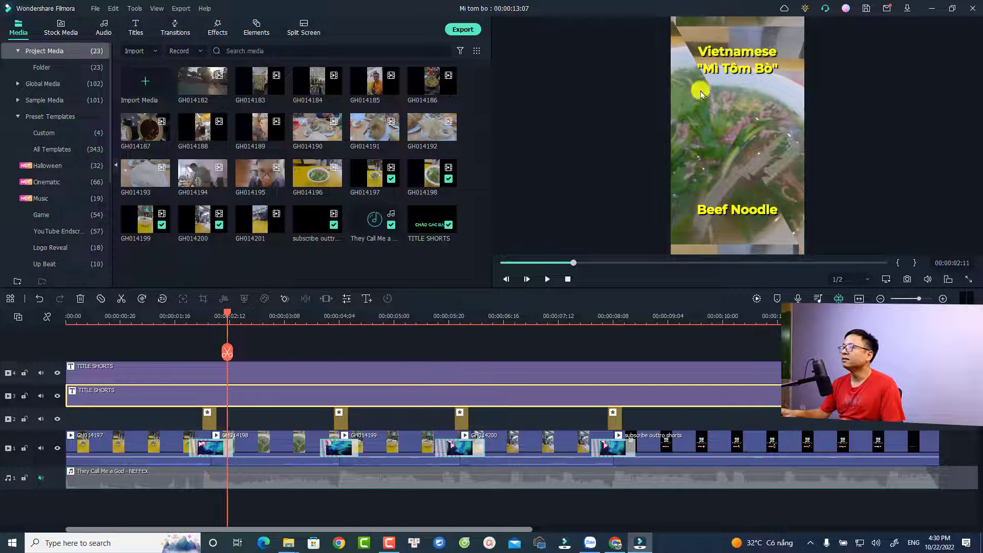
pyautogui.click(279, 369)
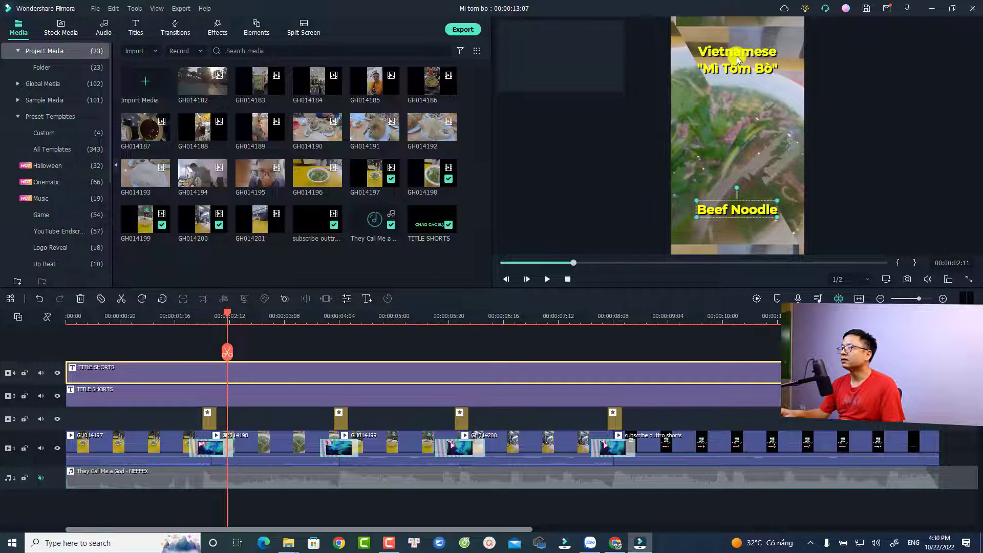
pyautogui.doubleClick(737, 60)
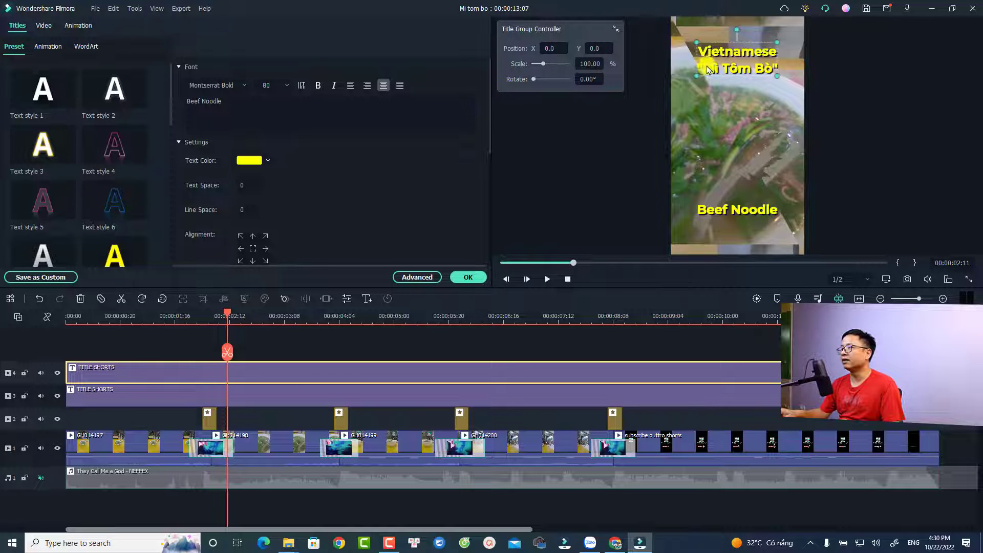
pyautogui.doubleClick(748, 72)
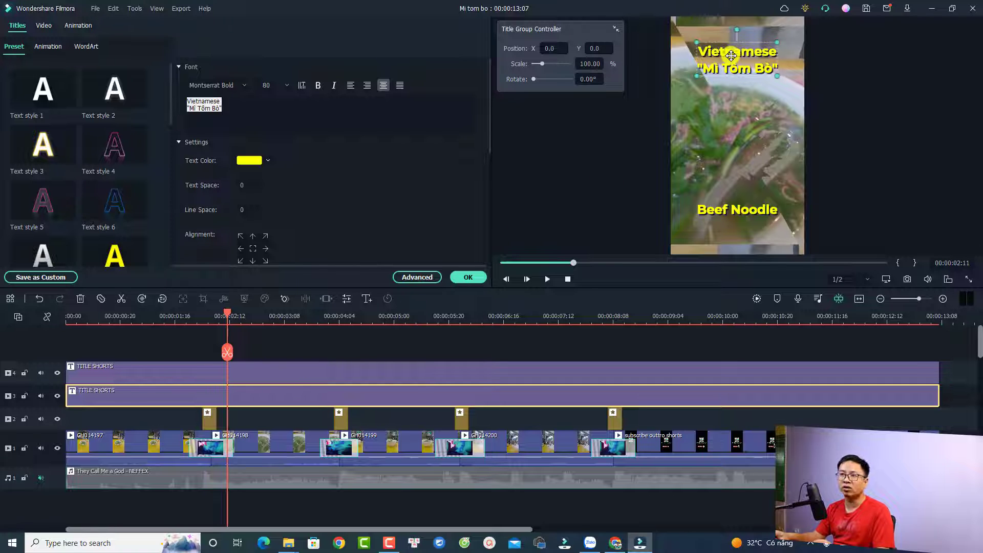
pyautogui.click(469, 278)
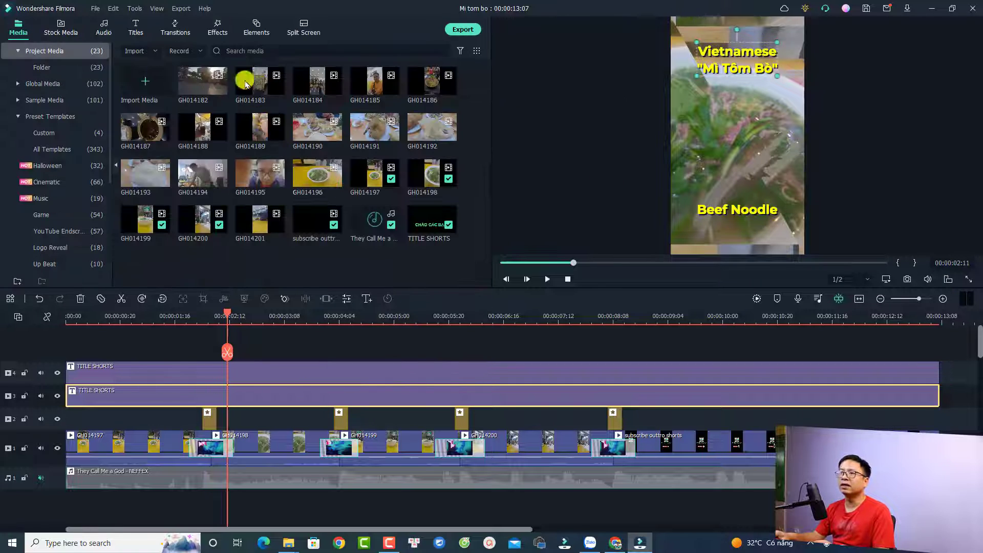
# - Browse the trending elements for graphics that could decorate the video
pyautogui.click(248, 36)
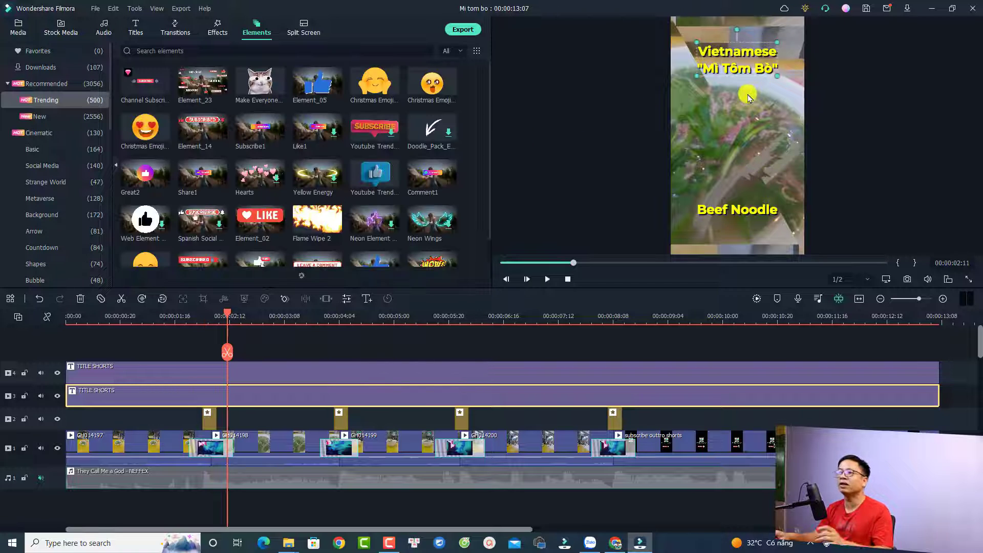
pyautogui.moveTo(145, 133); pyautogui.dragTo(724, 61)
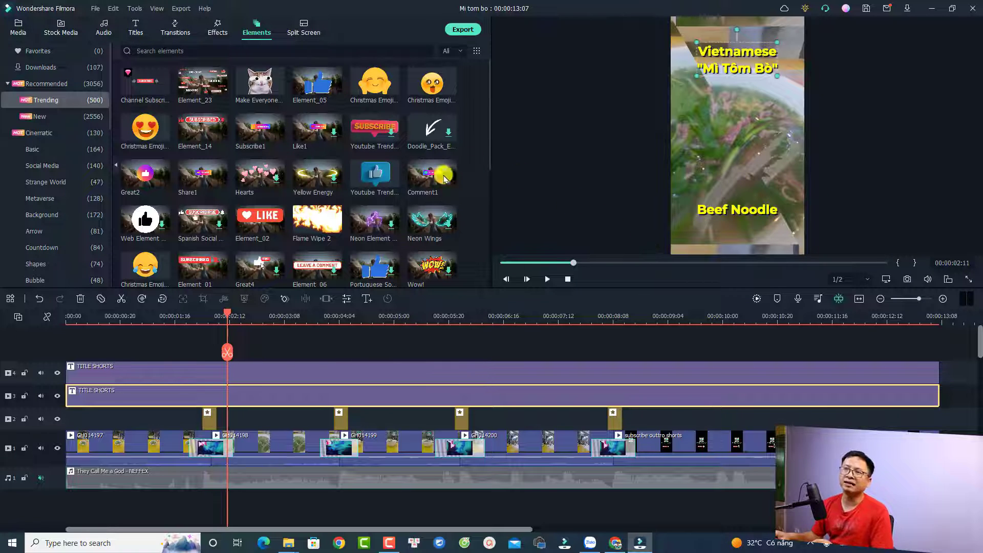
# - Add the blue-purple Sample Color Gradient 13 on a new track above the titles from the timeline start, and crop it to fit the frame
pyautogui.click(20, 30)
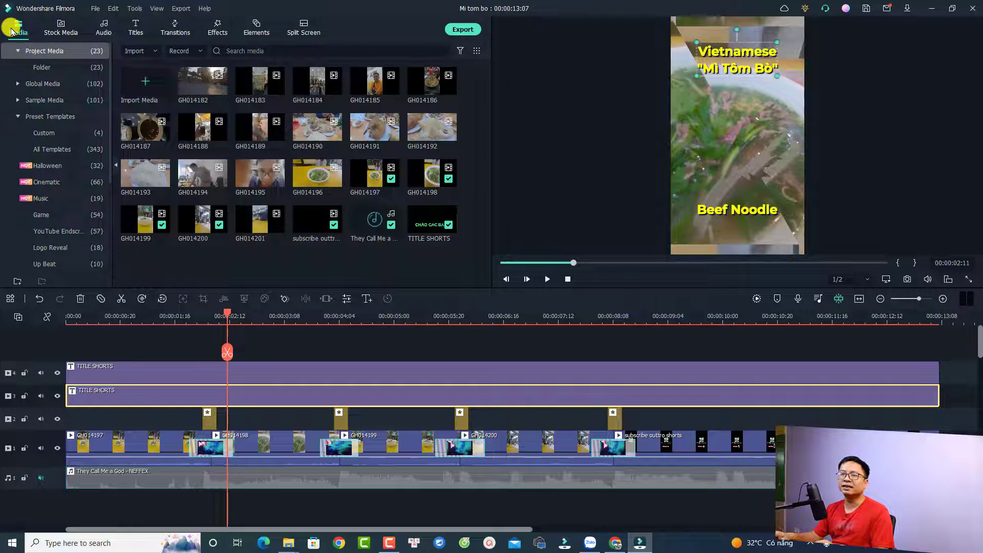
pyautogui.click(19, 101)
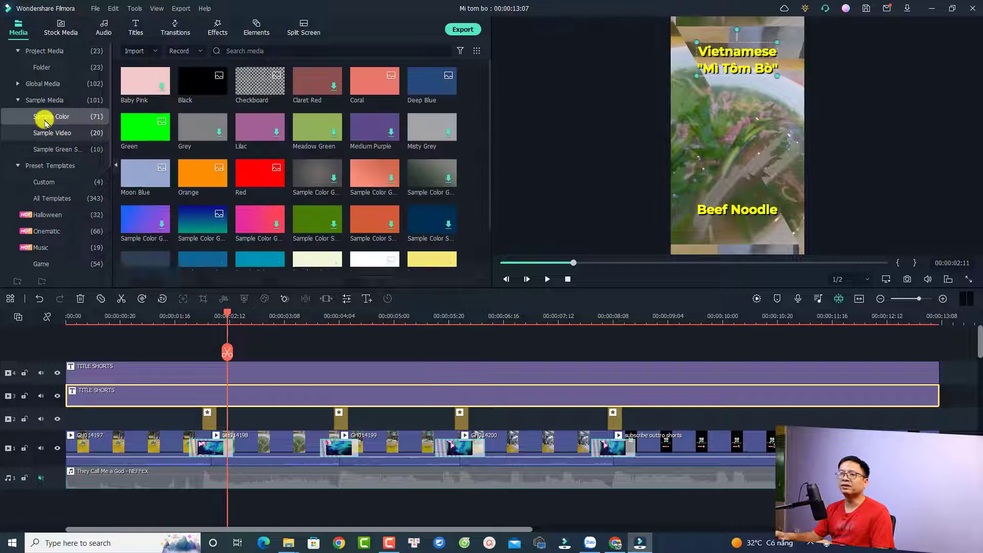
pyautogui.scroll(-1, 246, 169)
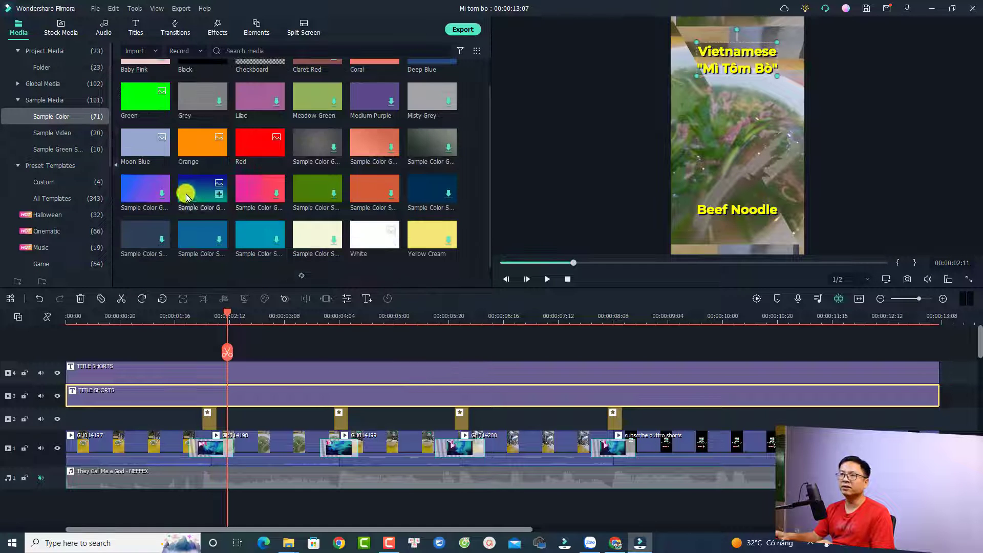
pyautogui.moveTo(137, 199); pyautogui.dragTo(214, 355)
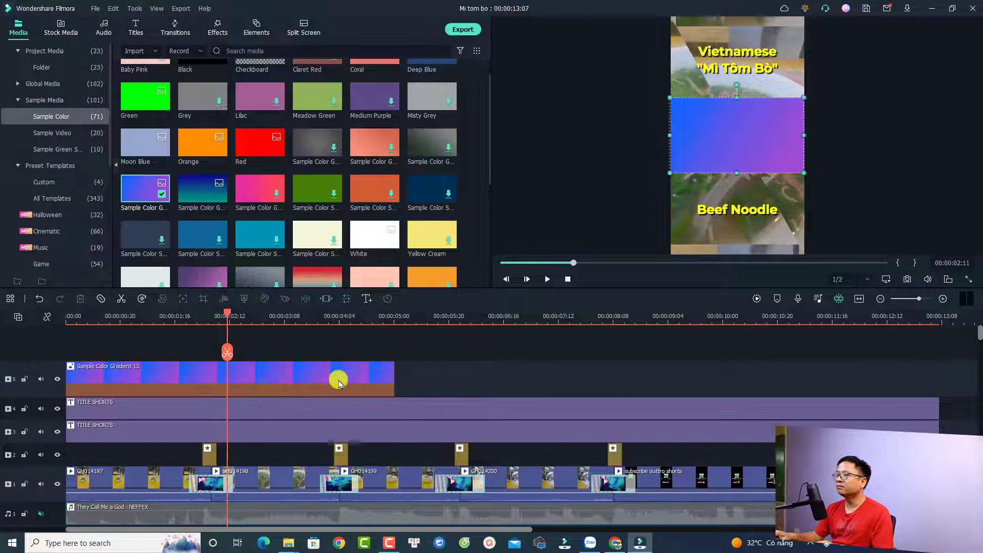
pyautogui.click(339, 380)
pyautogui.rightClick(339, 380)
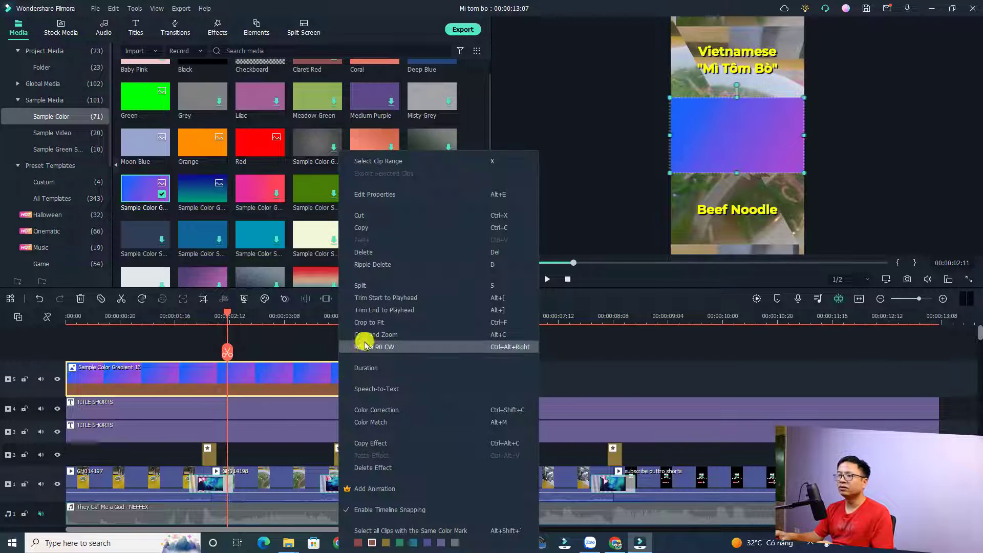
pyautogui.click(368, 322)
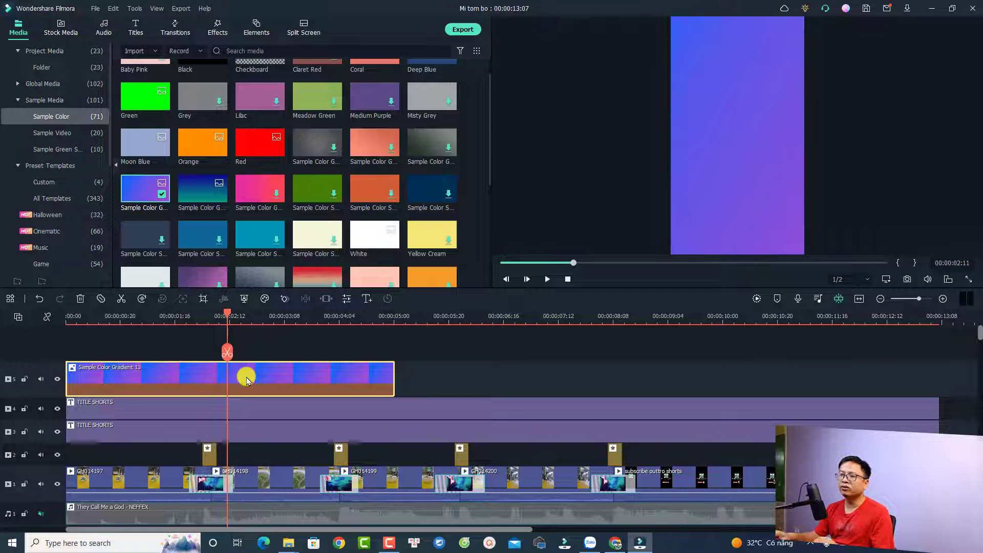
# - Apply a Single line mask to the gradient clip, rotated 95.92° at position X -32.2, Y -127.8, so it covers only the frame's lower part
pyautogui.click(267, 374)
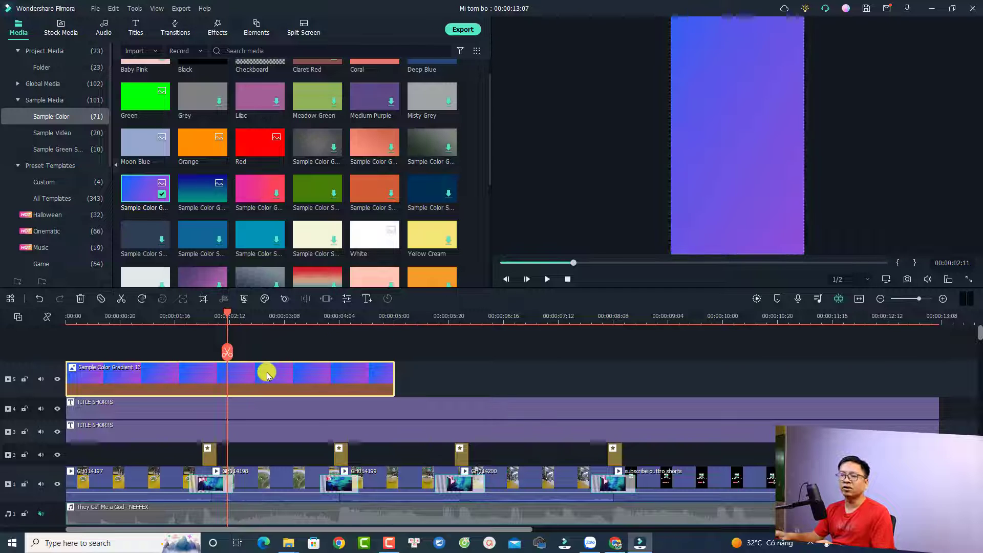
pyautogui.doubleClick(253, 373)
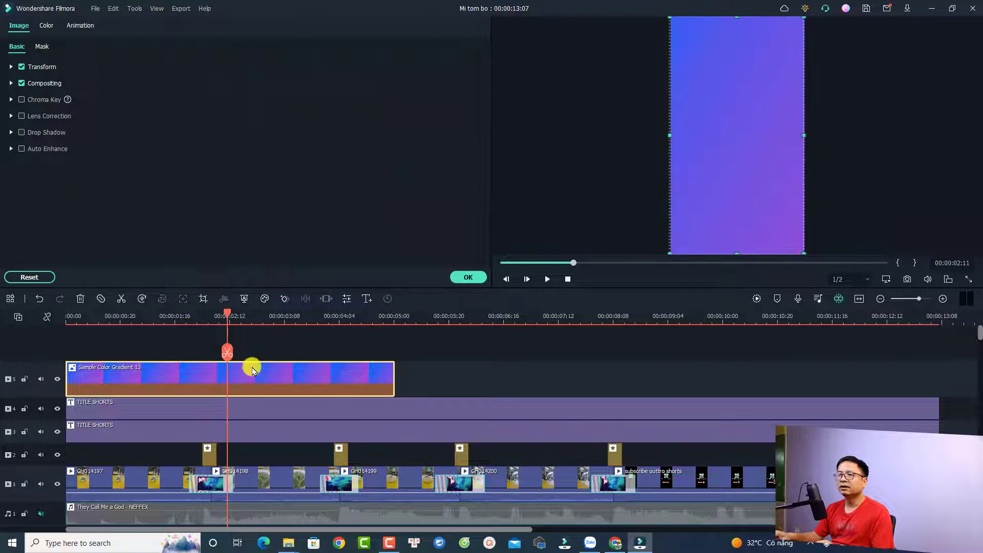
pyautogui.click(43, 47)
pyautogui.click(336, 104)
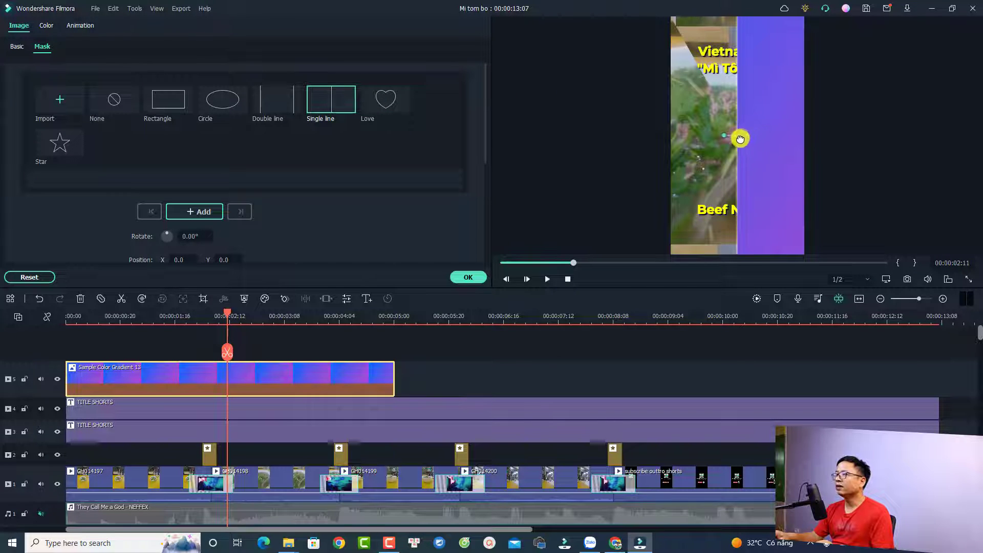
pyautogui.moveTo(737, 142); pyautogui.dragTo(725, 213)
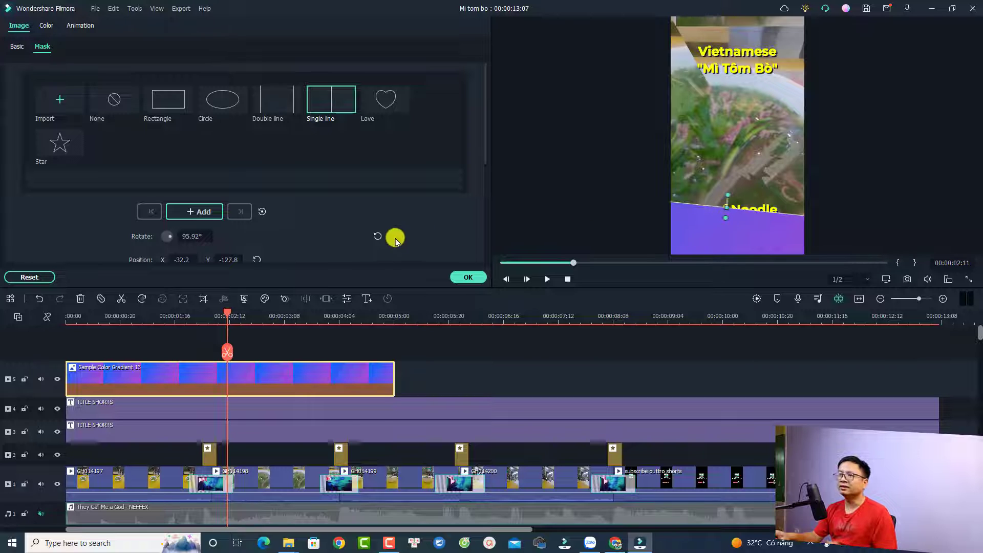
# - Soften the gradient's mask edge with a blur strength of 61.84% and accept the clip settings
pyautogui.scroll(-2, 362, 212)
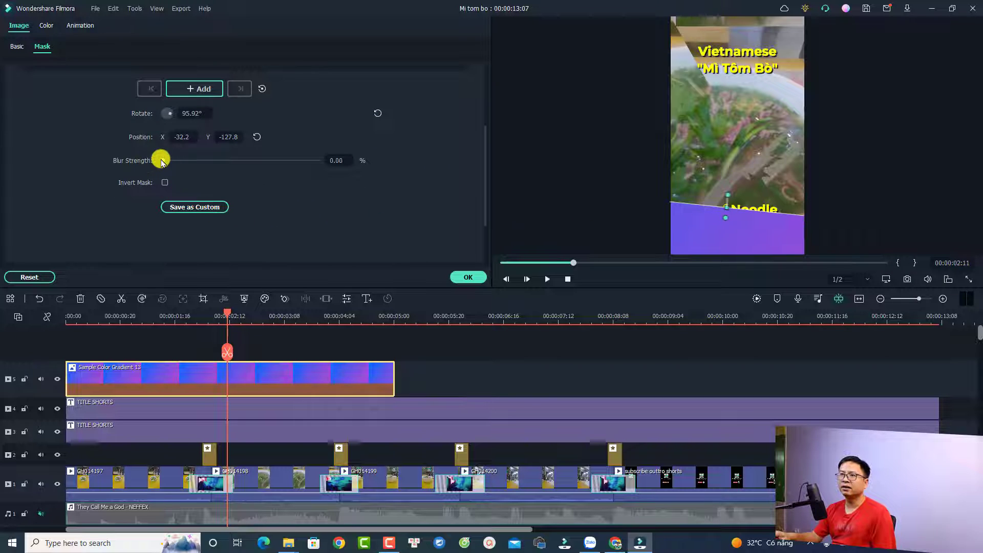
pyautogui.moveTo(174, 162); pyautogui.dragTo(246, 163)
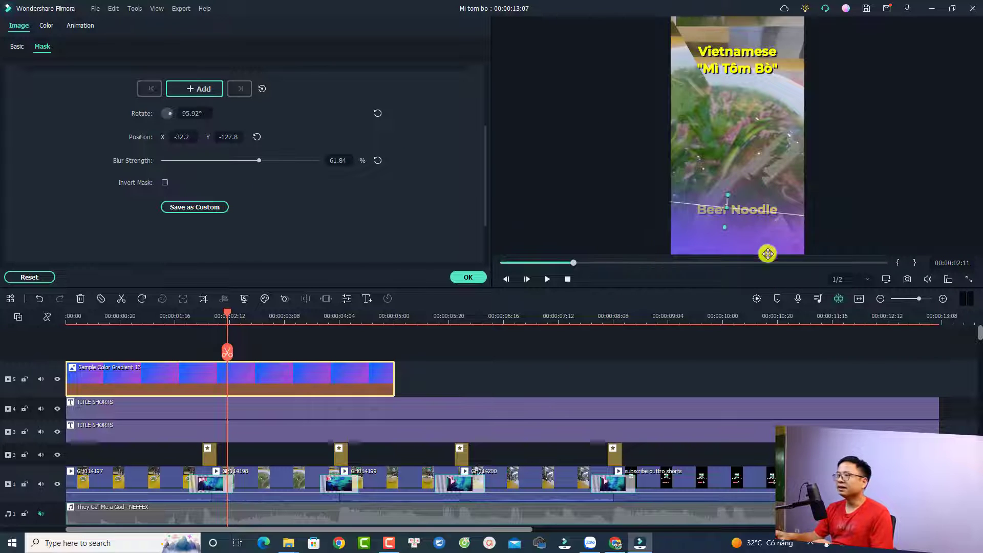
pyautogui.click(468, 278)
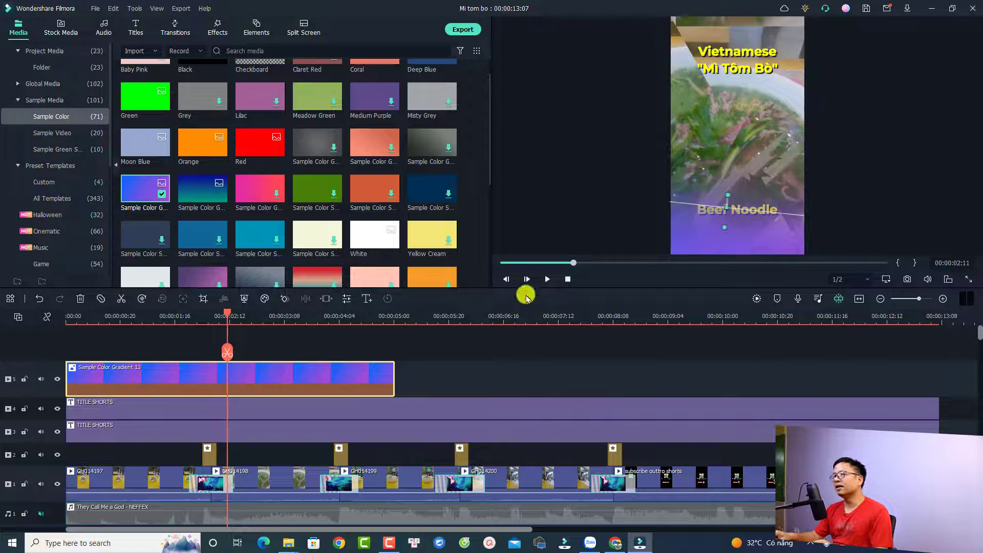
# - Add the portrait photo from the global media's 2022 folder above the gradient, and shrink it to a small centred picture below the Beef Noodle title
pyautogui.click(38, 67)
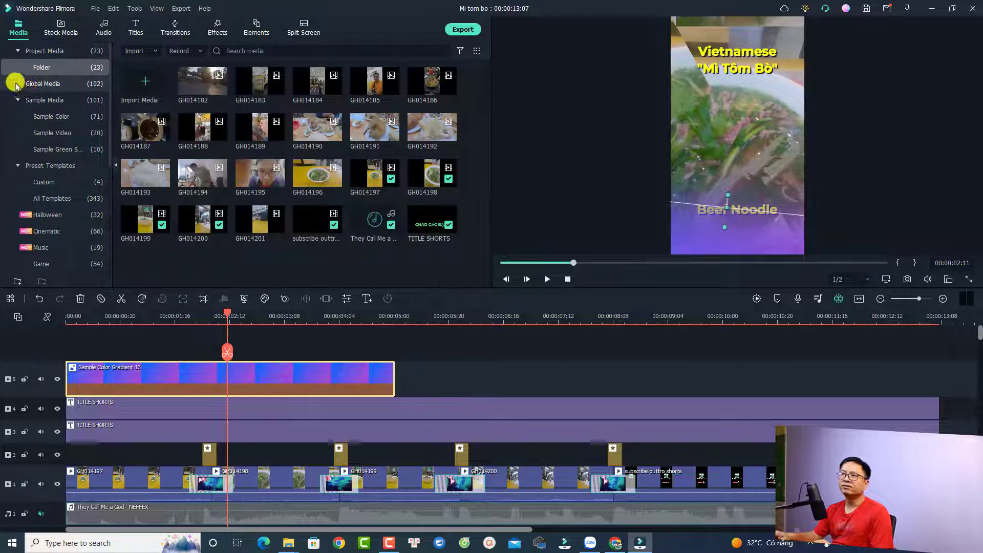
pyautogui.click(21, 83)
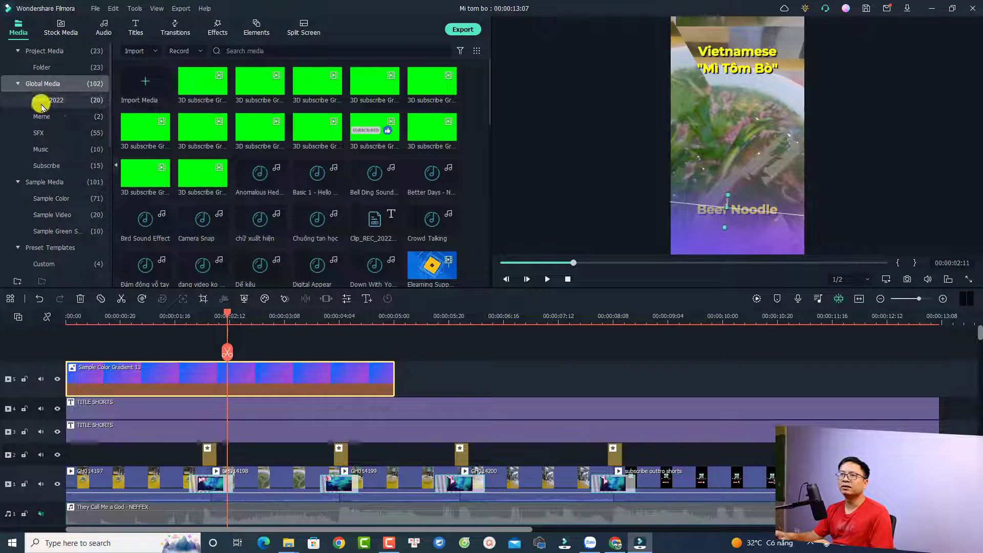
pyautogui.click(42, 101)
pyautogui.moveTo(260, 128); pyautogui.dragTo(786, 75)
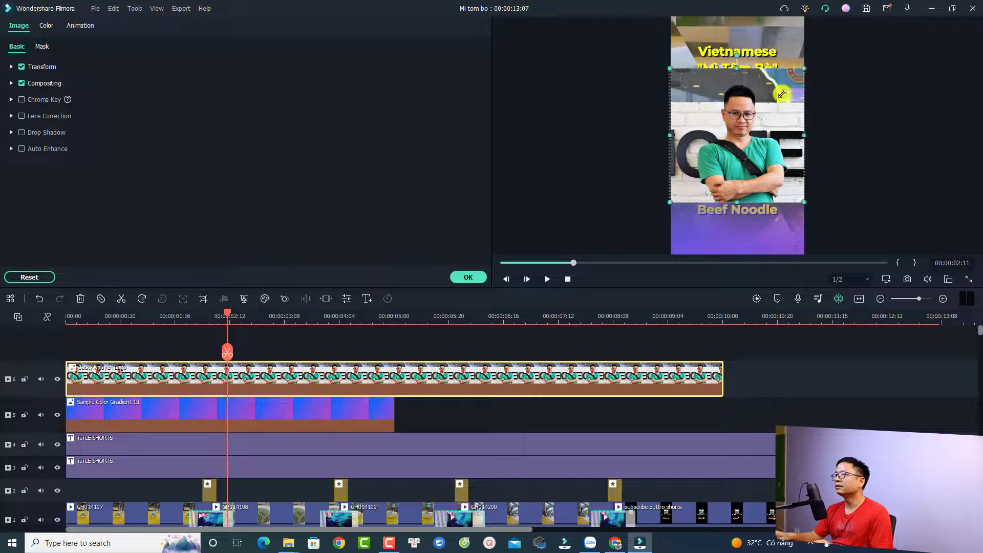
pyautogui.moveTo(733, 163); pyautogui.dragTo(698, 191)
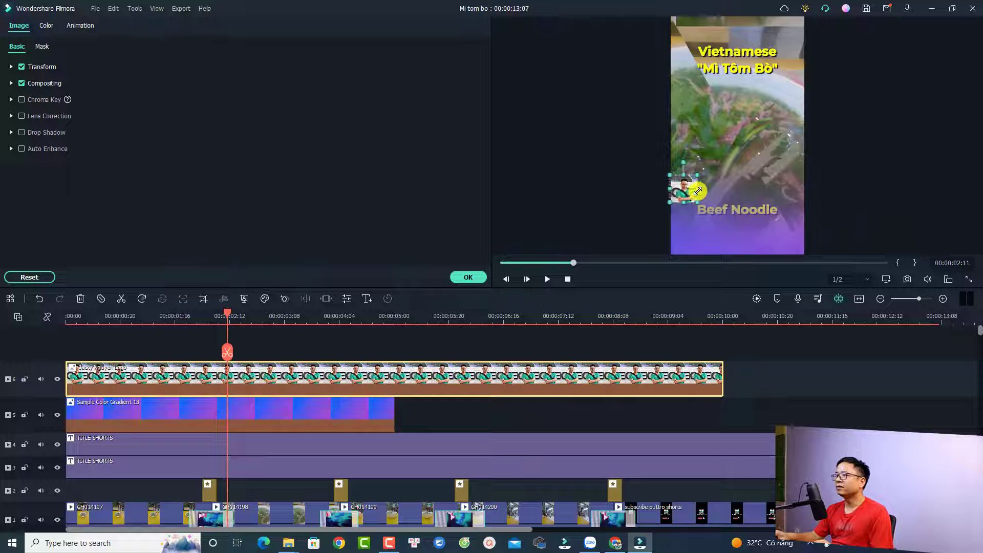
pyautogui.moveTo(752, 229)
pyautogui.mouseDown()
pyautogui.moveTo(753, 212)
pyautogui.moveTo(754, 235)
pyautogui.moveTo(737, 232)
pyautogui.mouseUp()
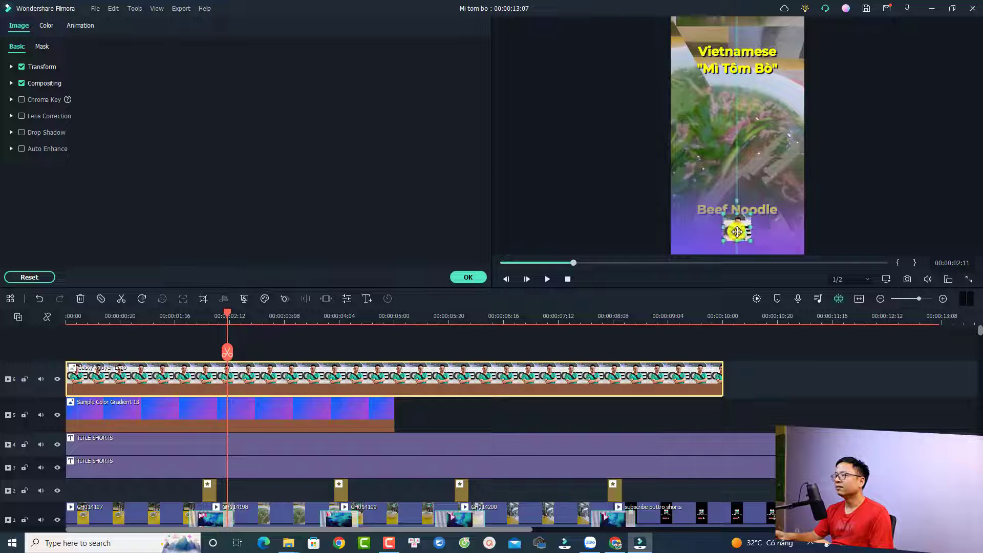
# - Apply a Circle mask to the portrait photo with 7.24% blur strength, 50% width and 61.64% height
pyautogui.click(43, 46)
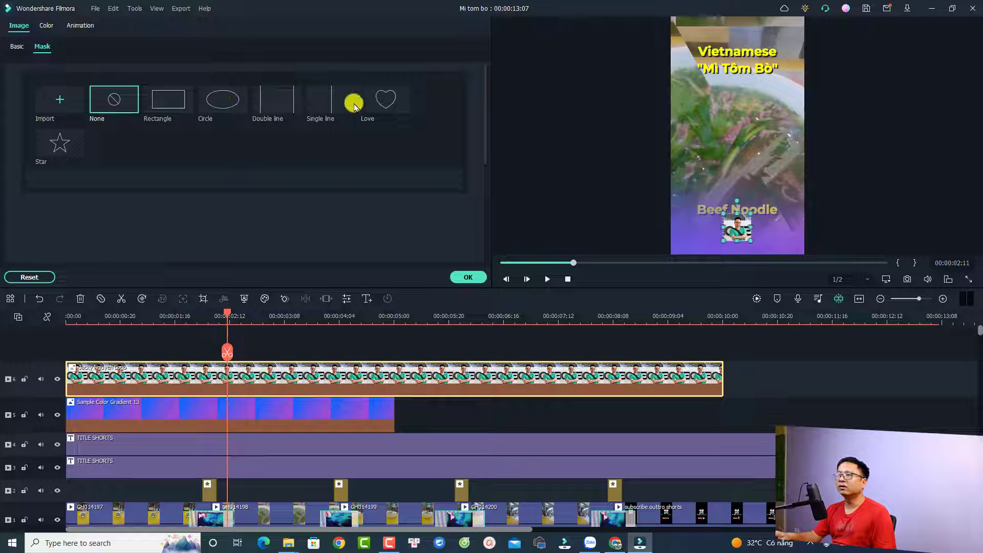
pyautogui.click(210, 100)
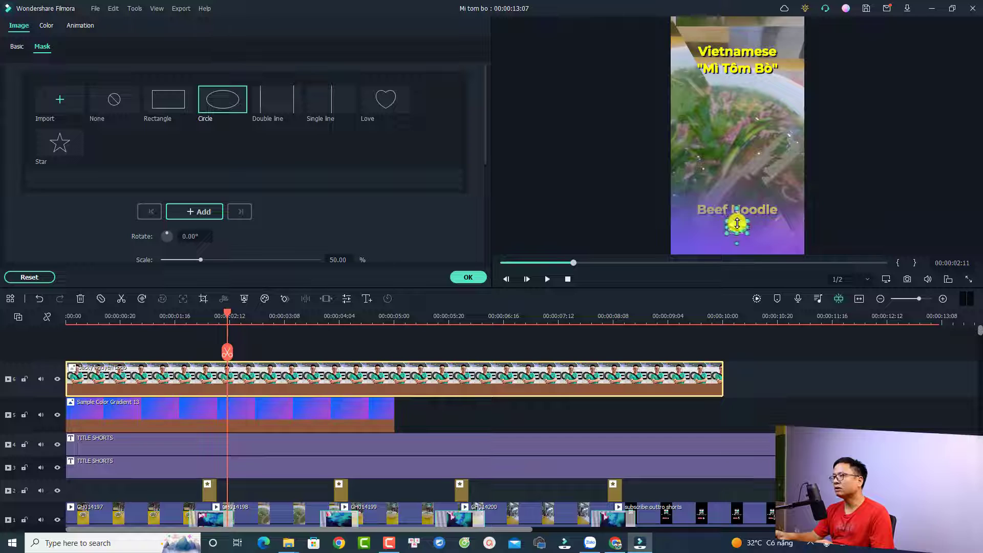
pyautogui.scroll(-3, 292, 229)
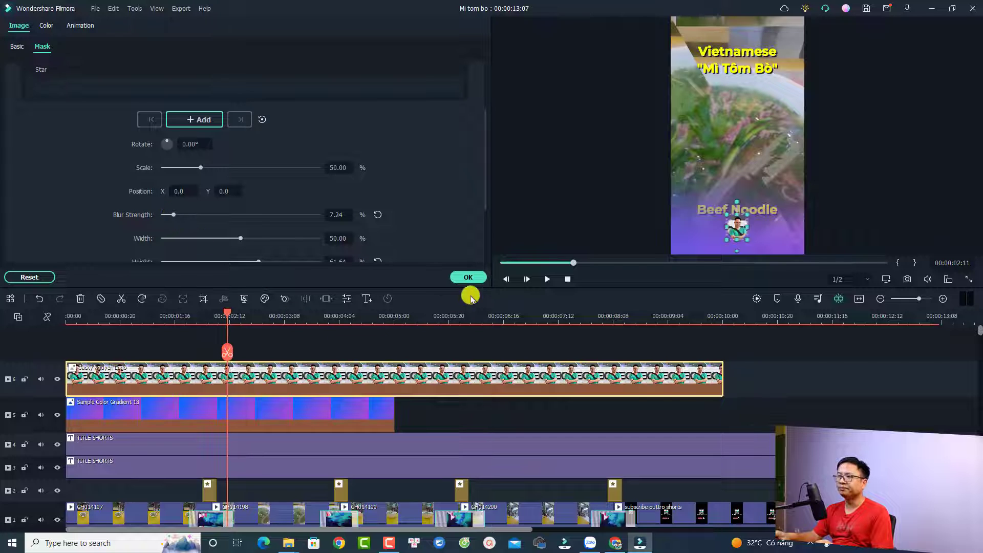
# - Extend the gradient clip and the portrait photo clip to the video's end at 00:00:13:07, and preview the frame at 00:00:05:05
pyautogui.click(390, 417)
pyautogui.moveTo(394, 416); pyautogui.dragTo(937, 416)
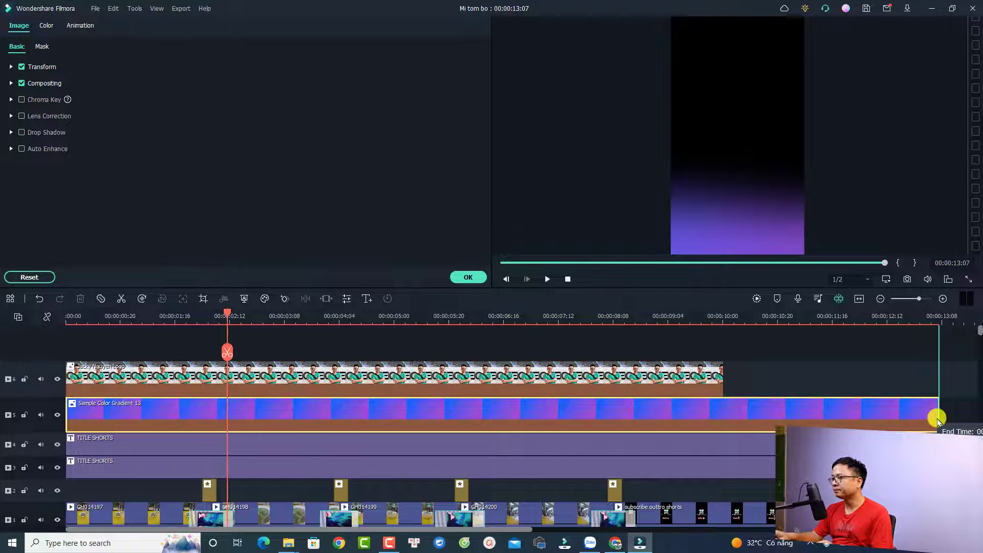
pyautogui.click(706, 377)
pyautogui.moveTo(722, 382); pyautogui.dragTo(938, 384)
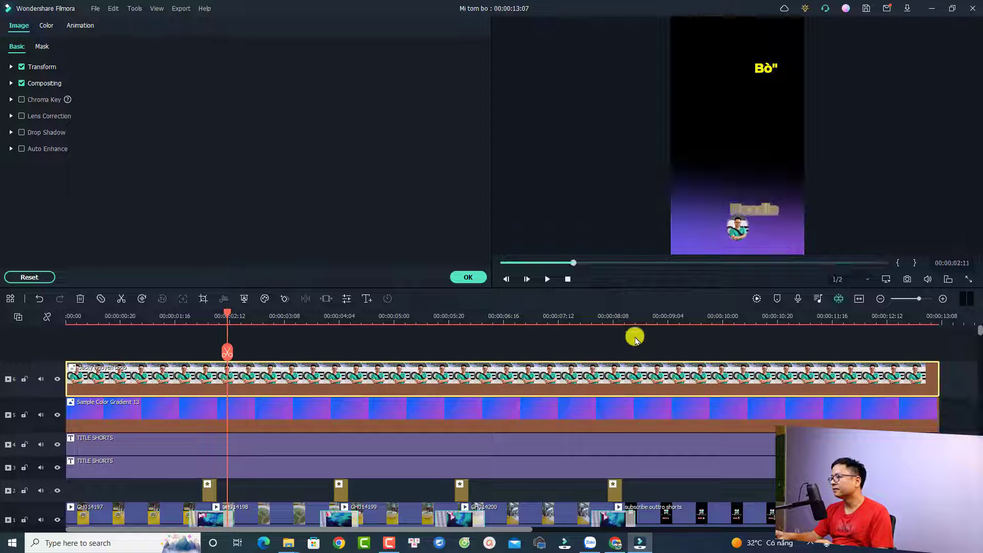
pyautogui.click(409, 314)
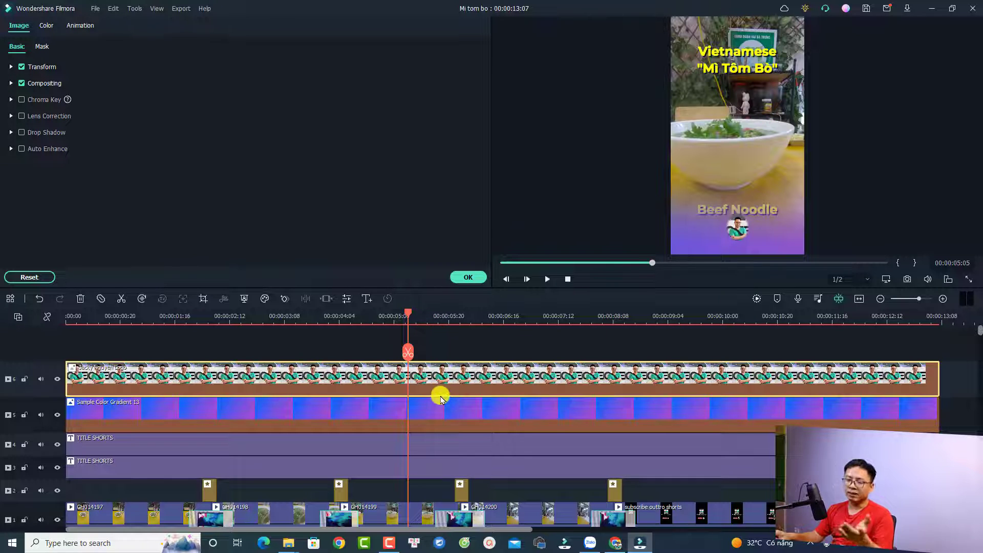
# - Switch to YouTube Studio in the browser and open the details of the video "Vietnamese Food Beef Noodle #shorts" from the channel content
pyautogui.click(617, 546)
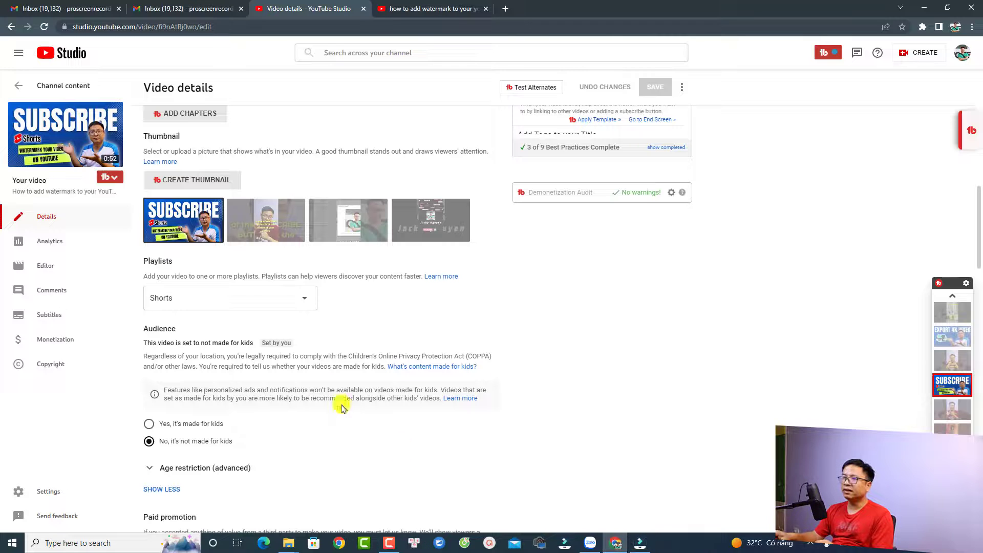
pyautogui.click(12, 86)
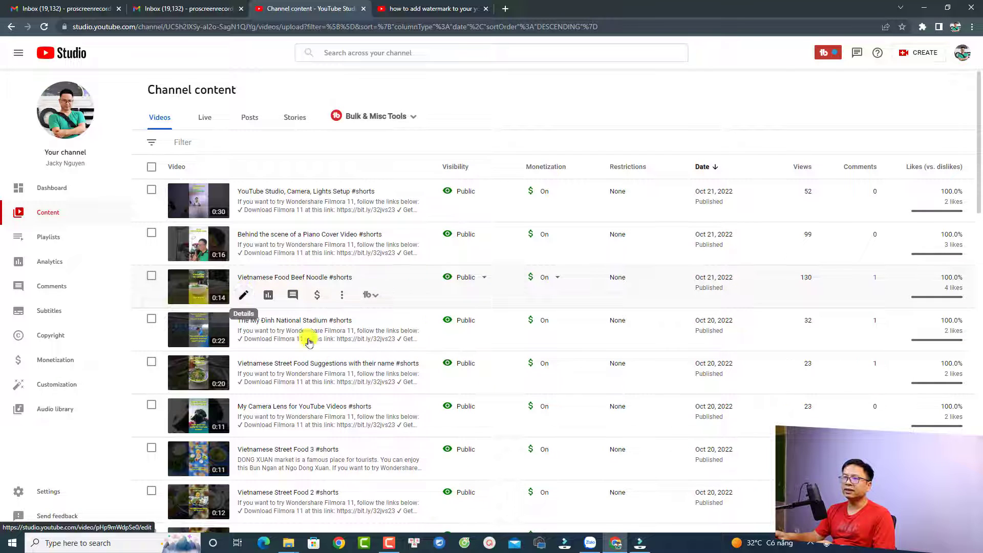
pyautogui.click(244, 295)
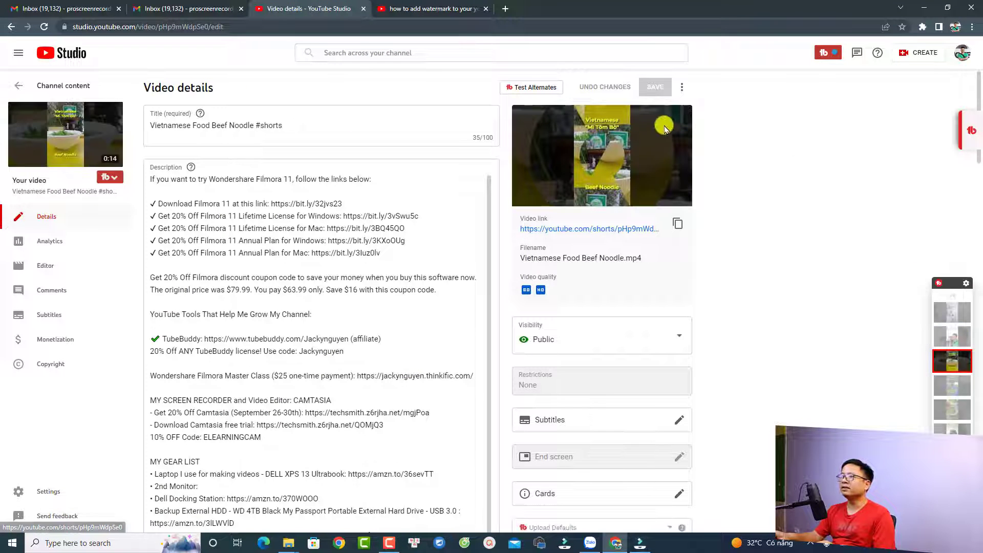
# - Try the first suggested frame, showing the noodle bowl, as the video's thumbnail, and reselect the second suggested frame
pyautogui.scroll(-3, 549, 352)
pyautogui.scroll(-10, 549, 351)
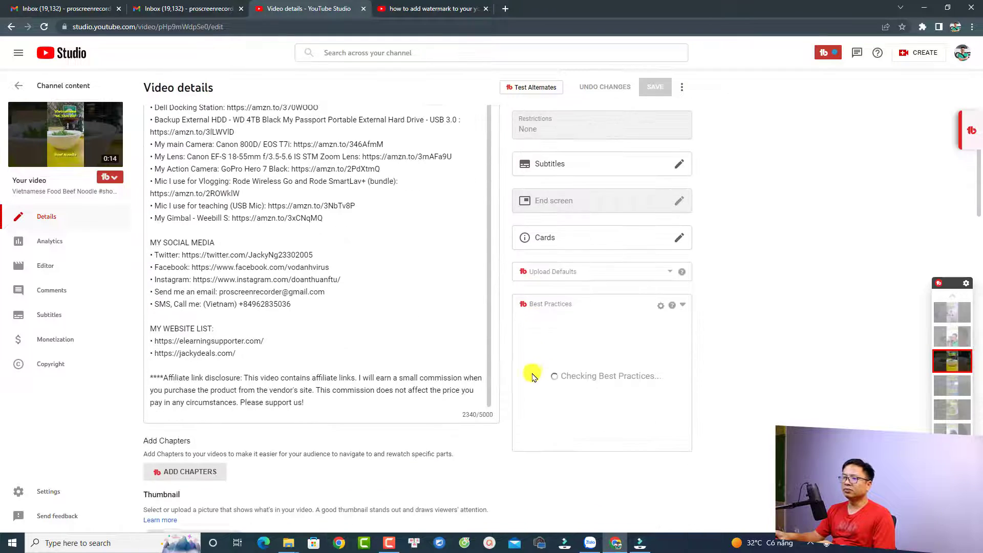
pyautogui.click(270, 283)
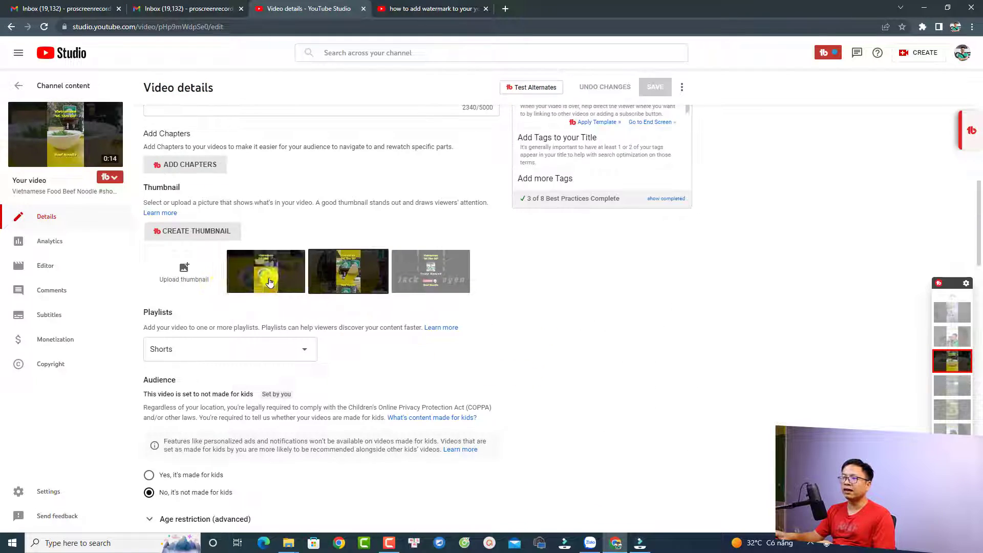
pyautogui.click(357, 283)
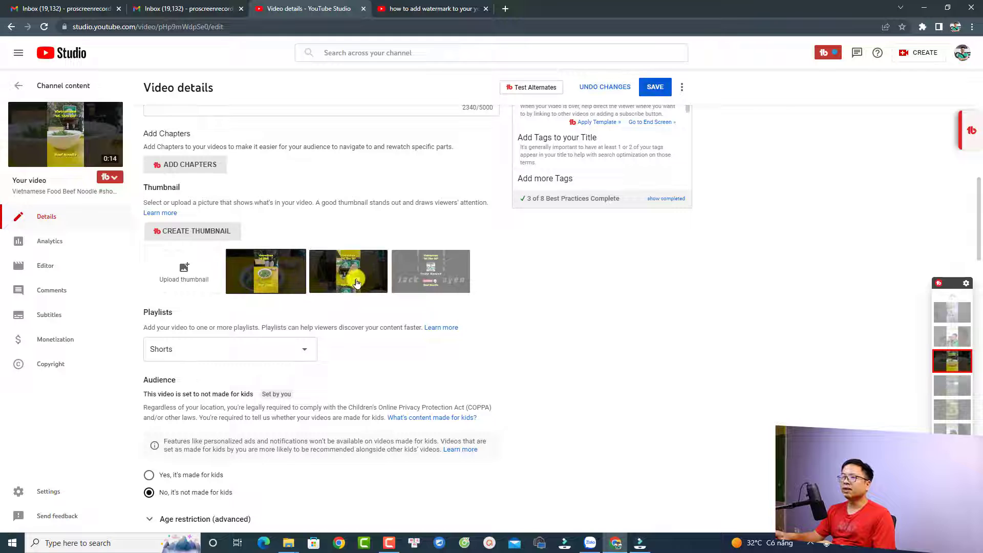
pyautogui.scroll(10, 714, 311)
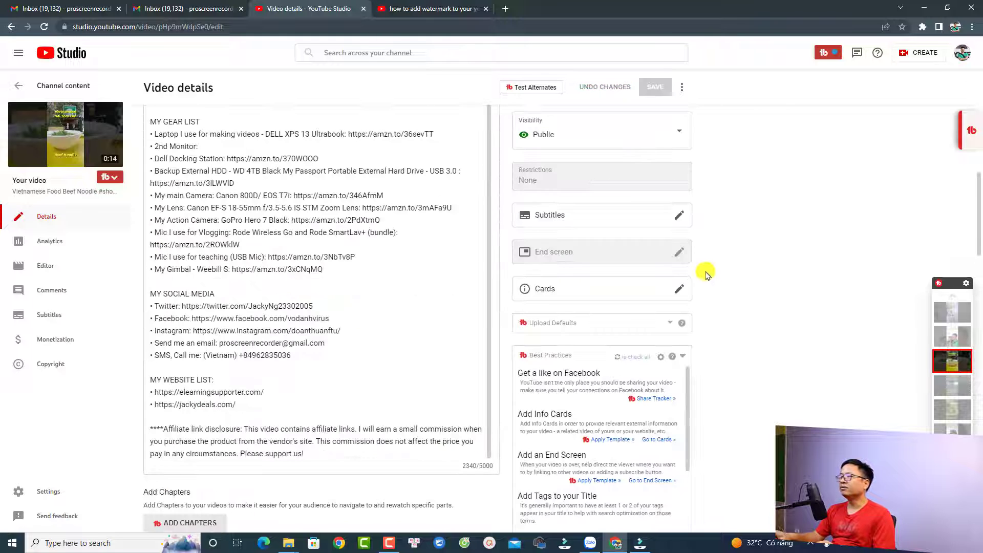